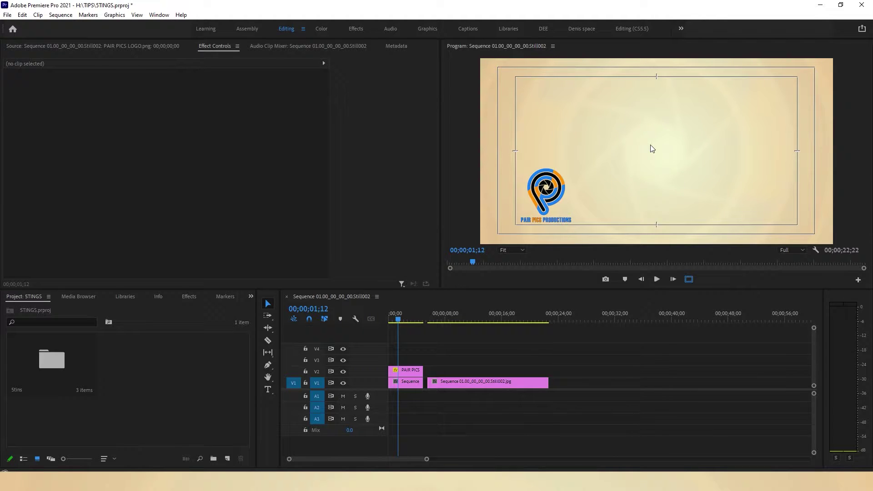
- Nudge the PAIR PICS logo toward centre via Position X, then undo it back to the lower-left
left_click(412, 374)
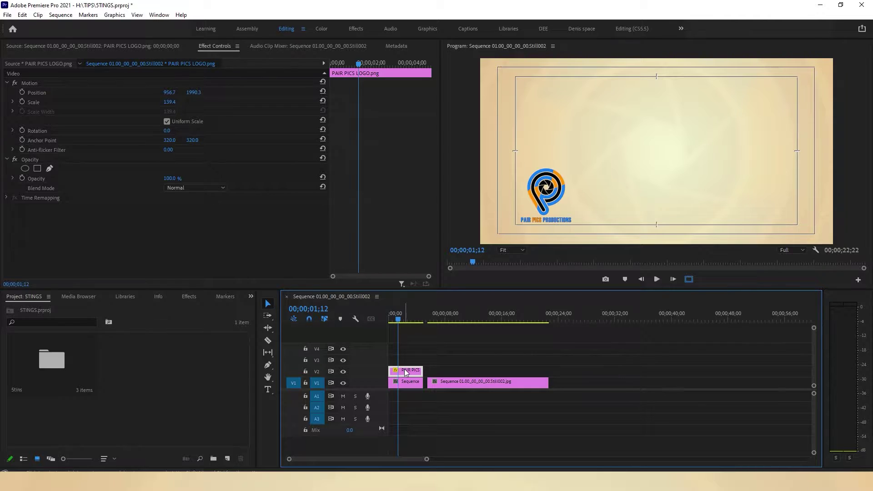
mouse_move(169, 92)
left_mouse_down()
mouse_move(192, 93)
mouse_move(174, 92)
left_mouse_up()
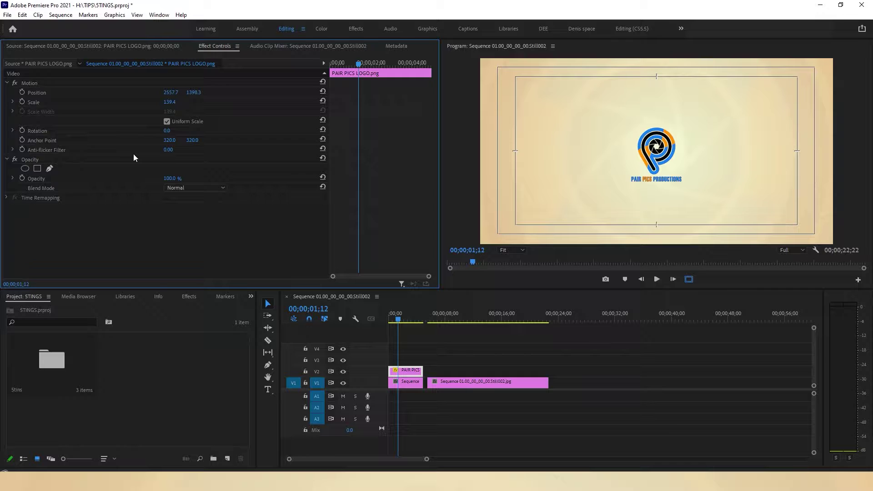
key("ctrl+z")
key("ctrl+z")
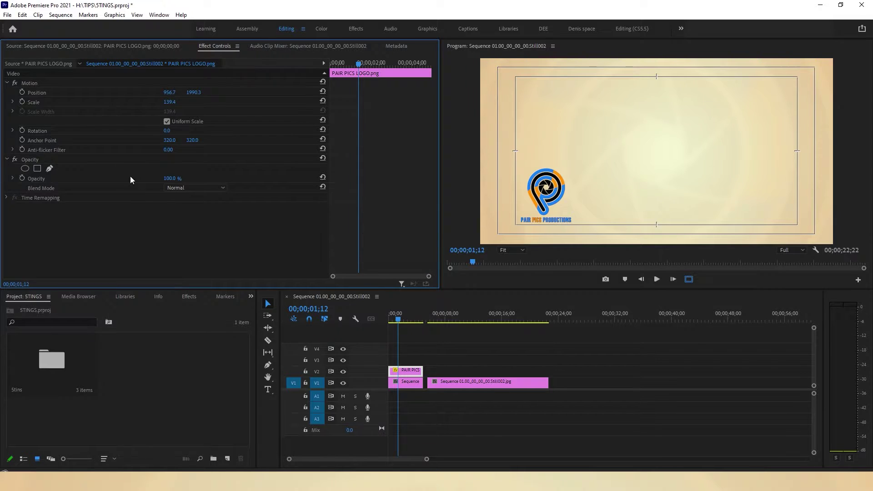
- Enable the Motion handles and drag the logo up and to the right in the Program monitor
left_click(30, 84)
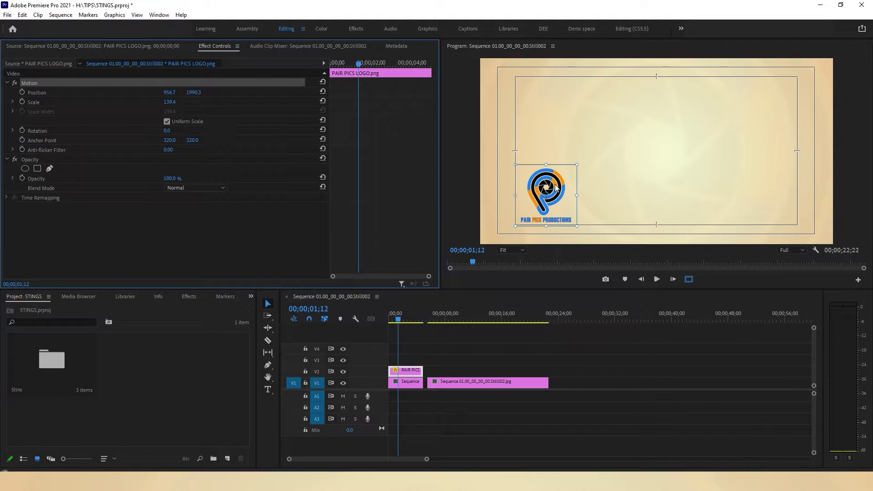
mouse_move(548, 184)
left_mouse_down()
mouse_move(576, 176)
mouse_move(702, 179)
left_mouse_up()
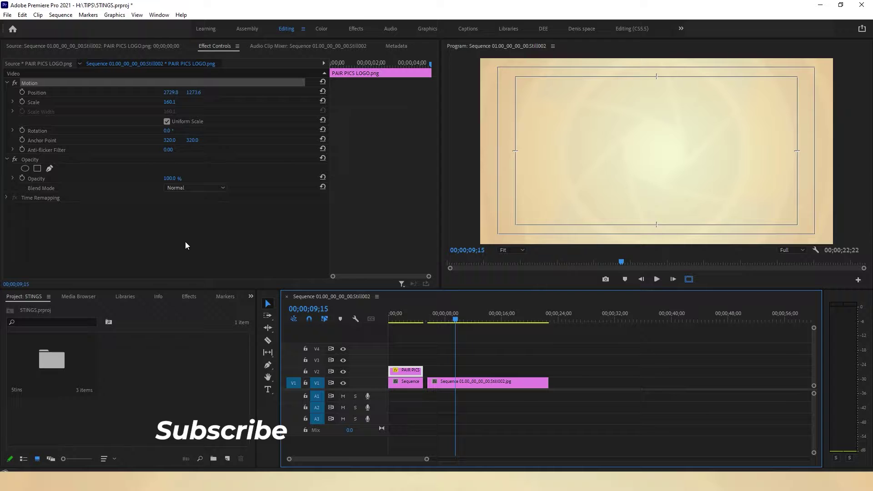
- Create a new Legacy Title with default settings and arrange the editor over the background
left_click(8, 14)
mouse_move(22, 25)
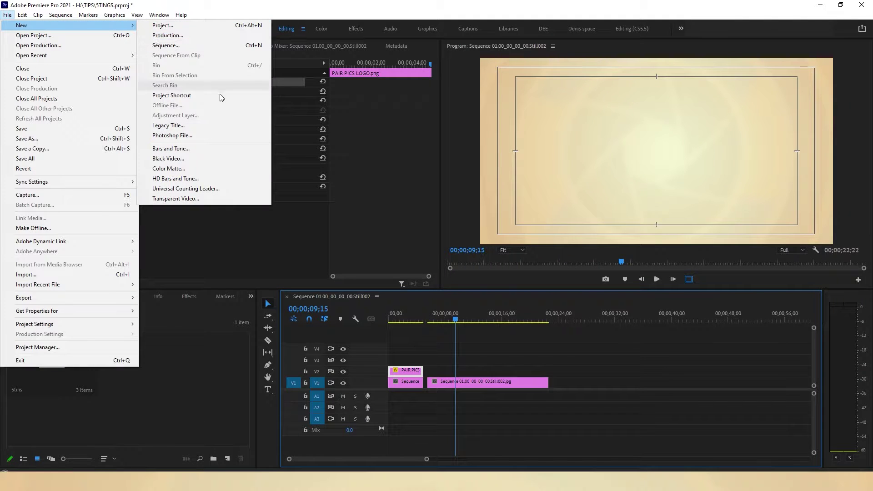
left_click(210, 127)
left_click(451, 283)
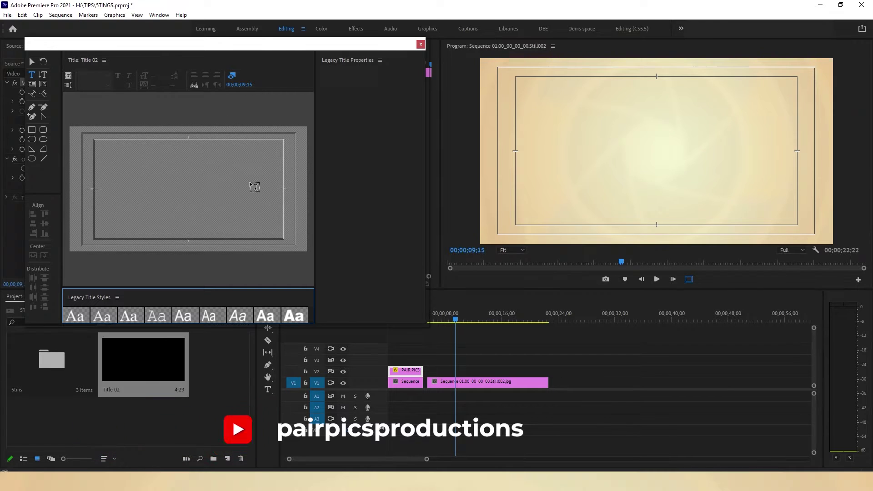
left_click_drag(204, 46, 430, 34)
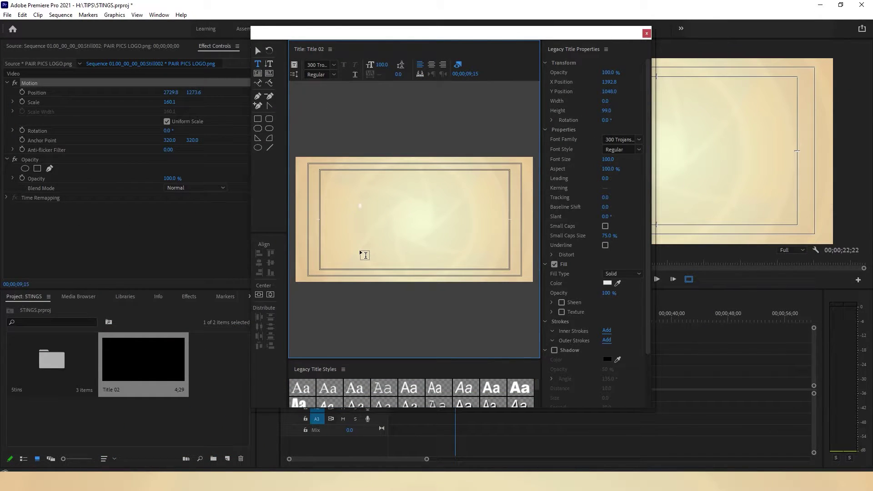
- Make the '5 things' text red, much larger, in the Adca font, and centred in the frame
left_click(608, 284)
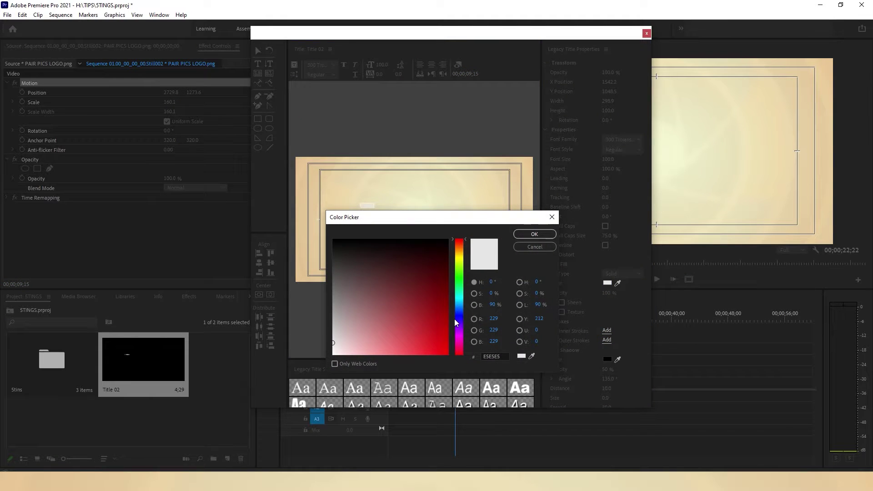
left_click(535, 234)
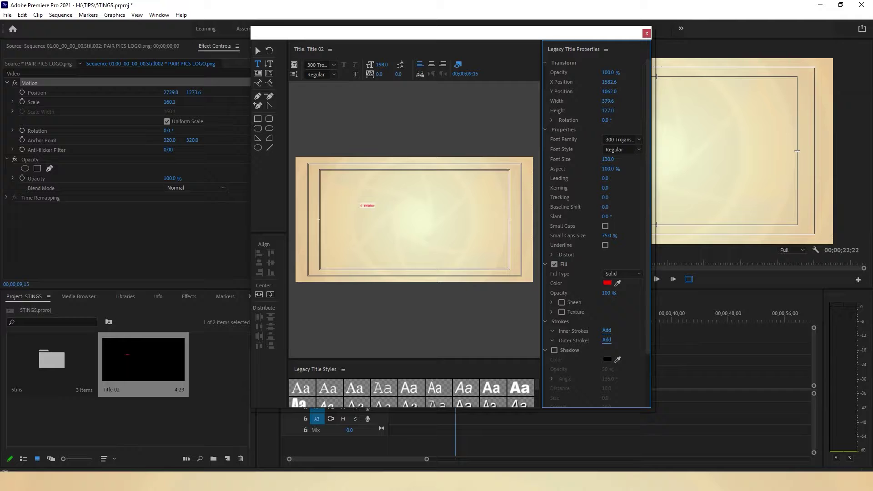
left_click_drag(608, 159, 599, 181)
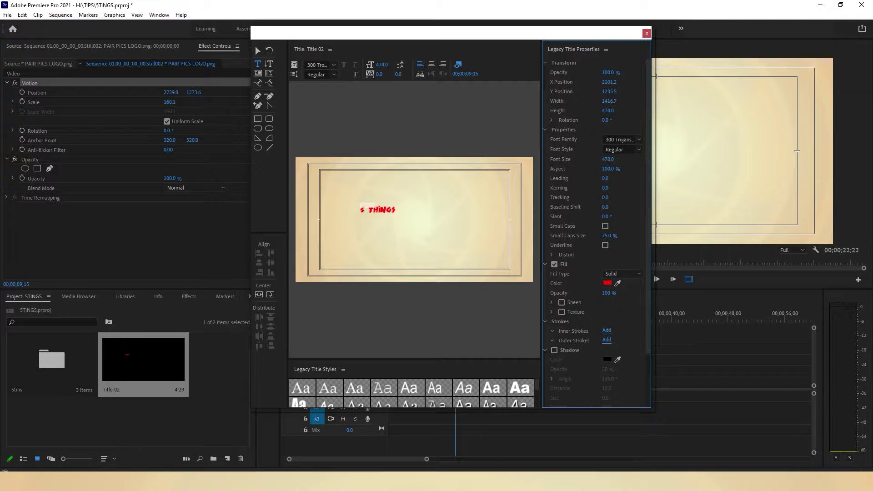
left_click(640, 141)
scroll(641, 241, "down", 2)
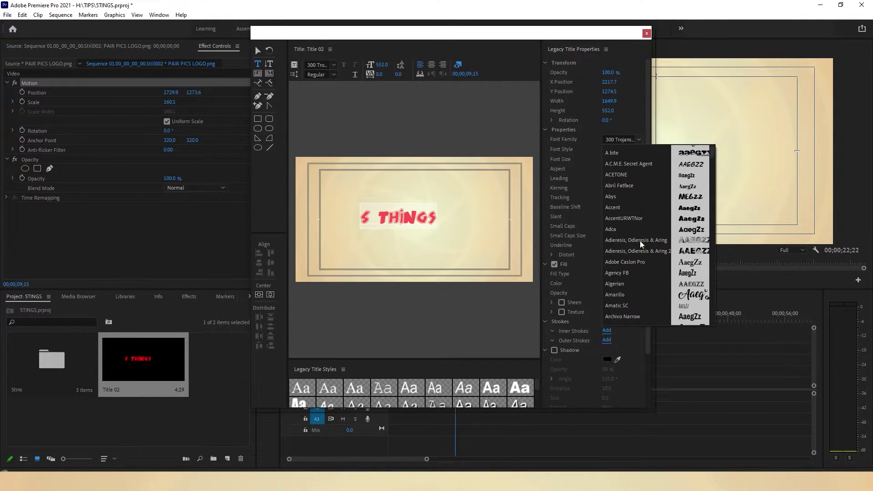
left_click(633, 230)
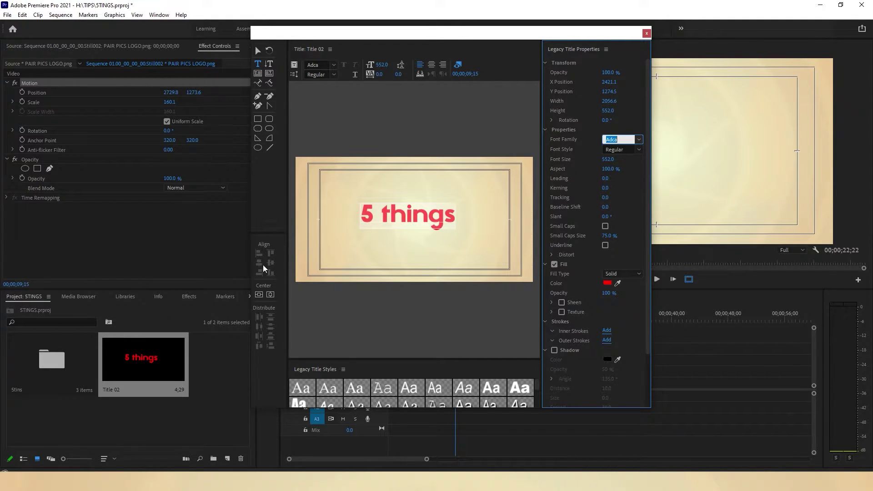
left_click(259, 294)
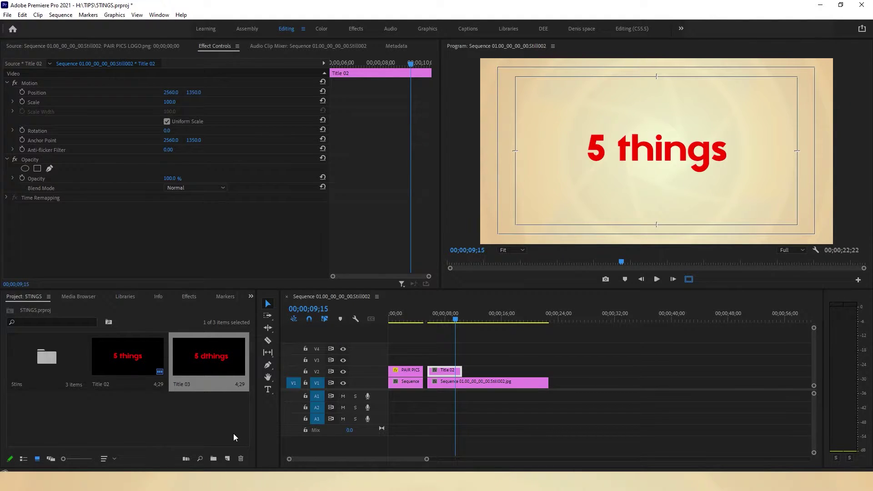
- Delete the Title 02 clip and place a new text box upper-left directly in the preview
left_click(447, 372)
key("Delete")
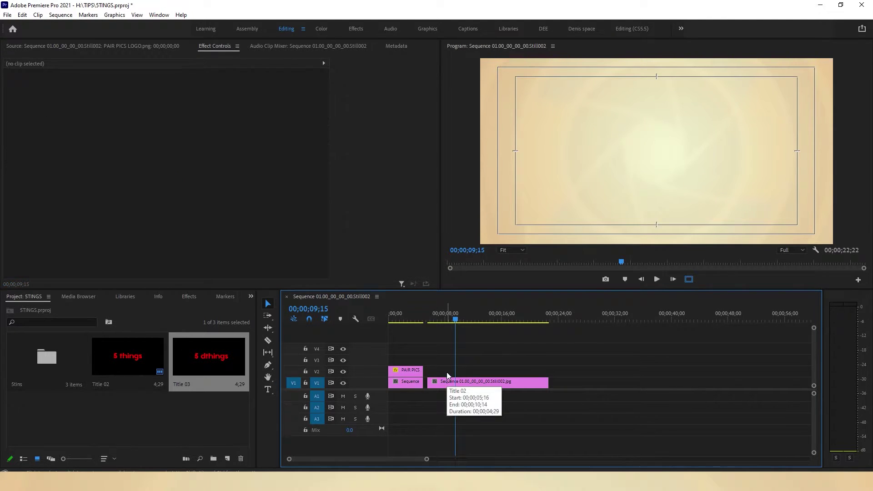
left_click(268, 391)
left_click(551, 133)
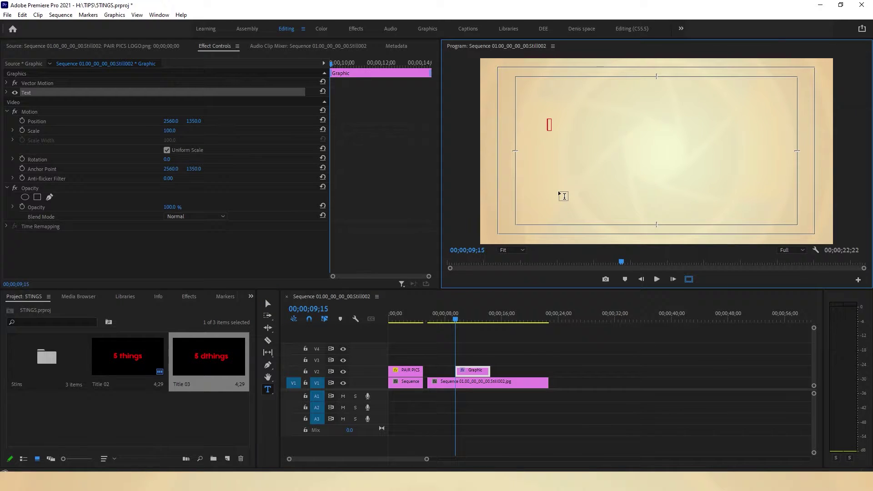
type("5 things")
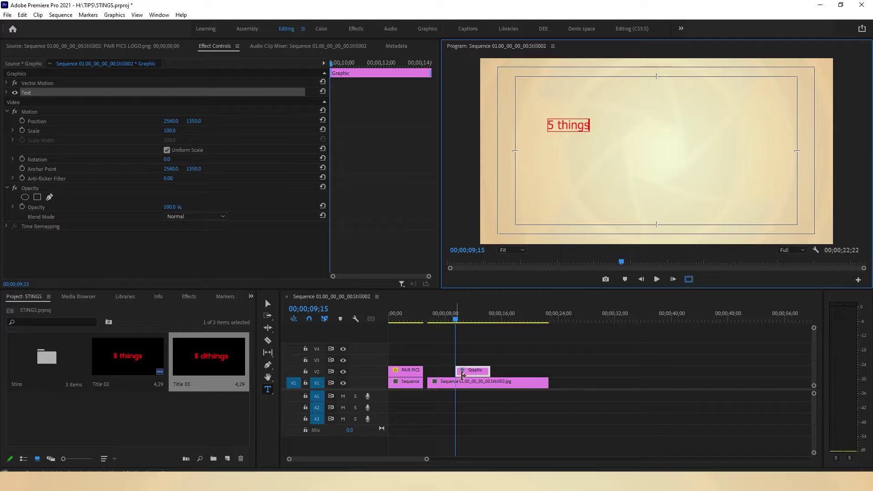
- Stretch the 5 things clip to span the background and delete the two old title items
left_click_drag(458, 375, 430, 375)
left_click_drag(490, 371, 548, 372)
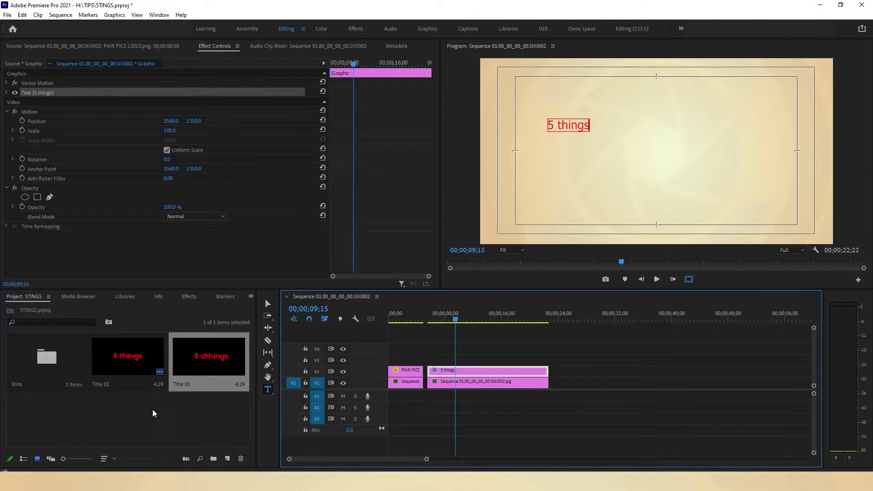
left_click_drag(195, 413, 105, 367)
key("Delete")
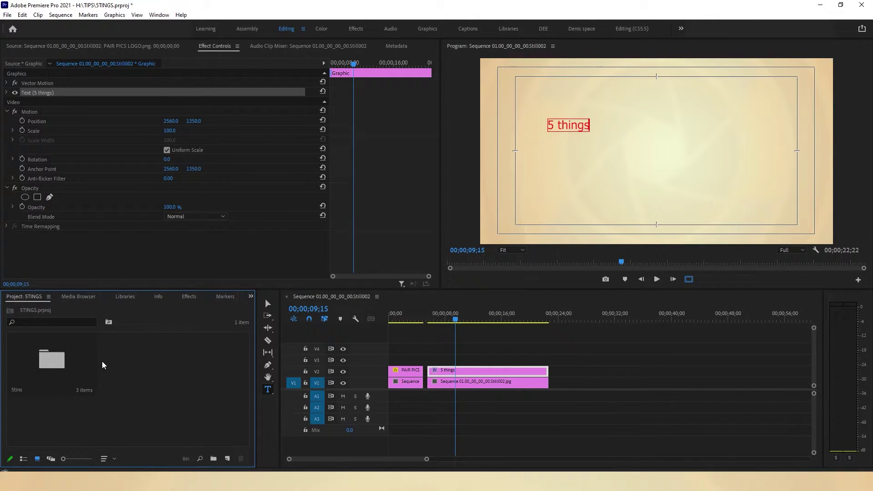
- Duplicate the 5 things clip upward, delete the duplicates, and start editing the V2 title text
left_click_drag(491, 371, 499, 337, "alt")
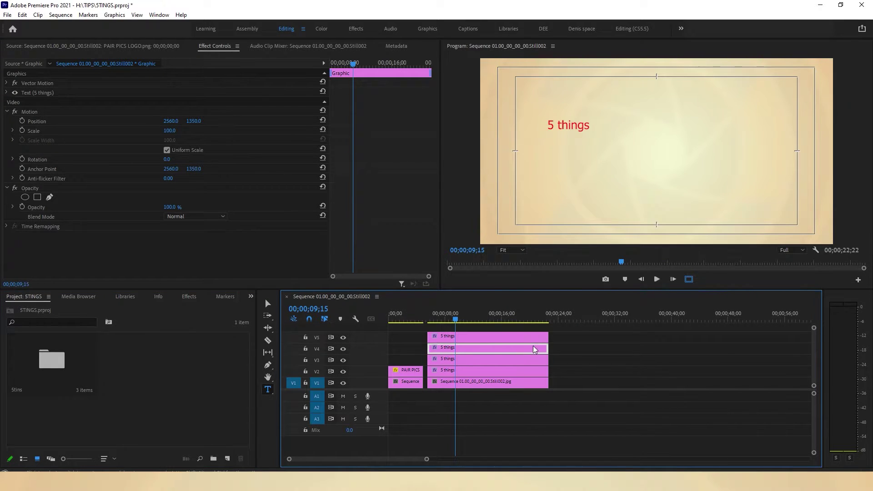
left_click_drag(574, 341, 527, 362)
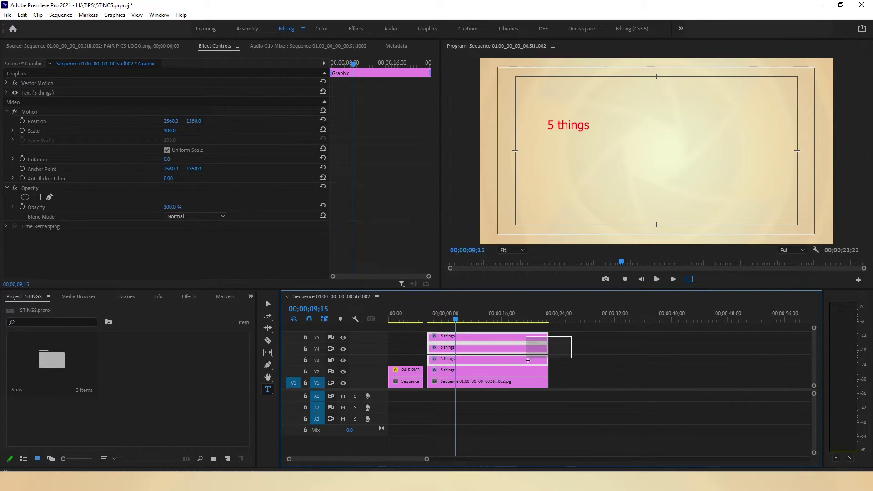
key("Delete")
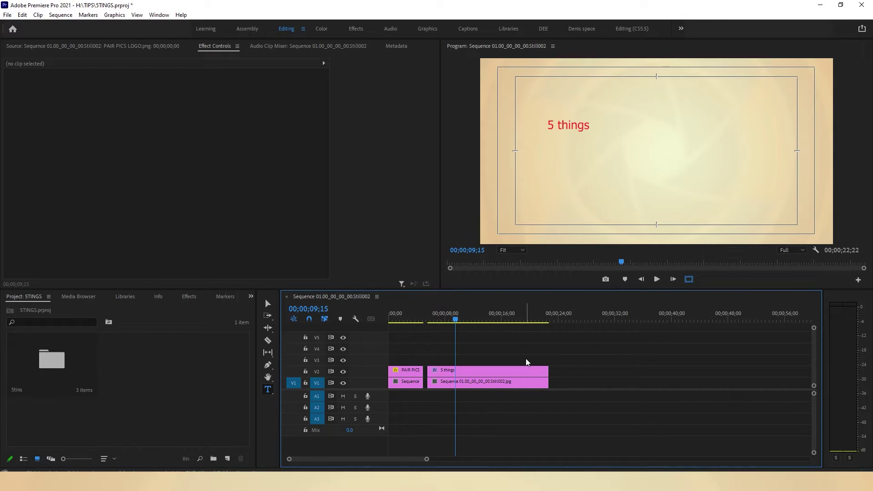
left_click(509, 372)
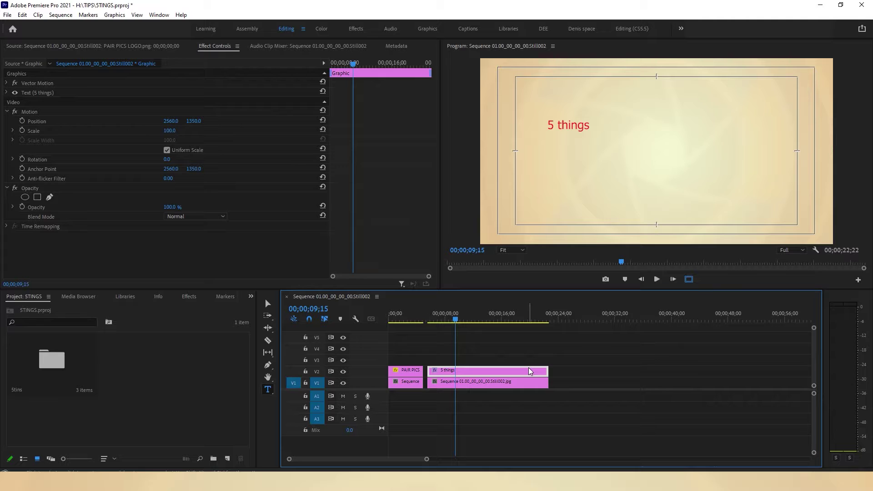
left_click(562, 124)
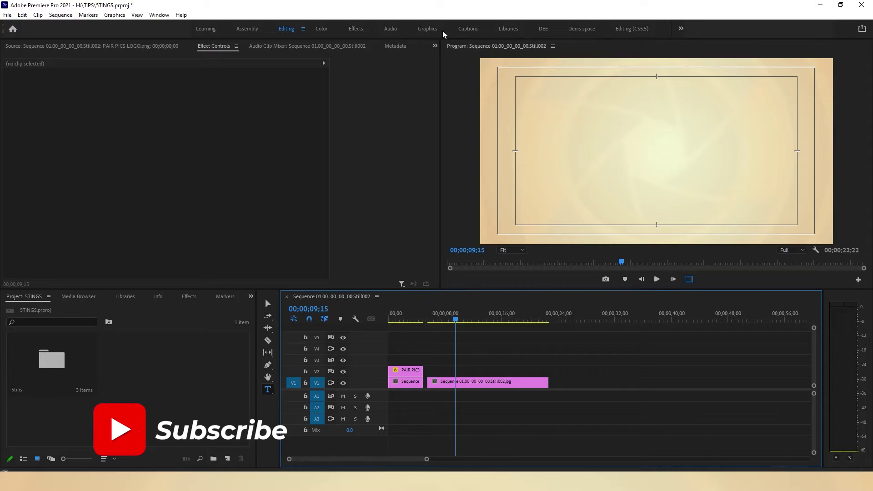
- Switch through the Color, Effects and Graphics workspaces, then to the custom DEE workspace (Alt+Shift+9)
left_click(322, 29)
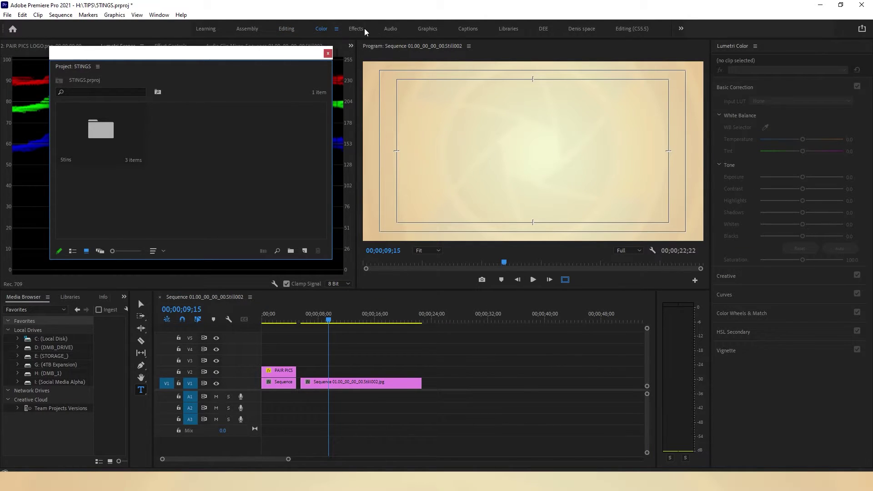
left_click(362, 28)
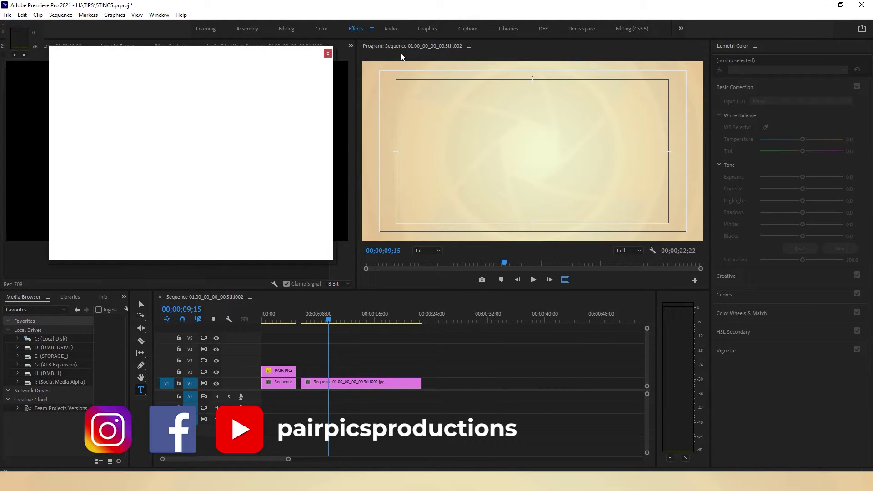
left_click(427, 29)
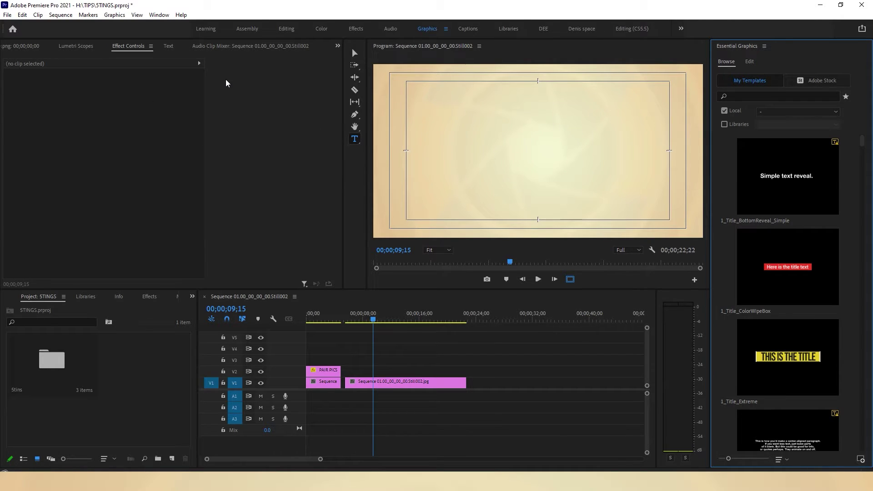
key("alt+shift+9")
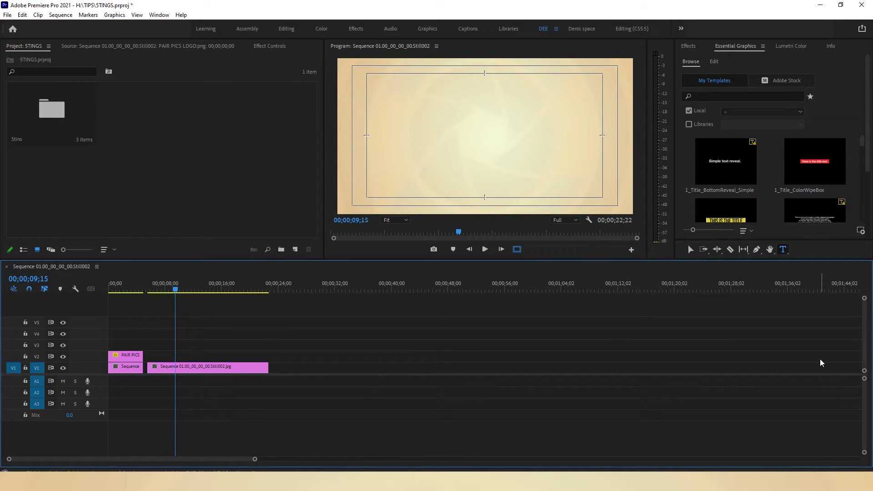
- Cycle the Effects, Essential Graphics, Lumetri Color, Info and Effect Controls panels
mouse_move(786, 176)
left_click(689, 46)
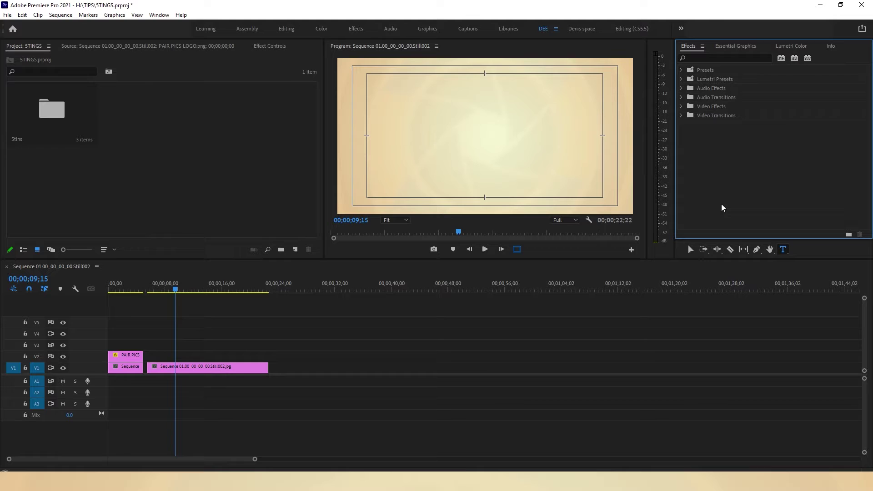
left_click(733, 47)
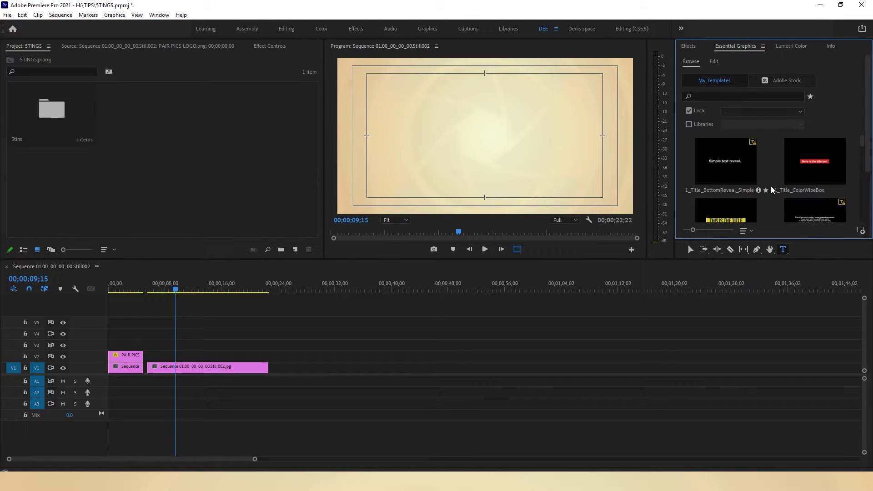
left_click(791, 46)
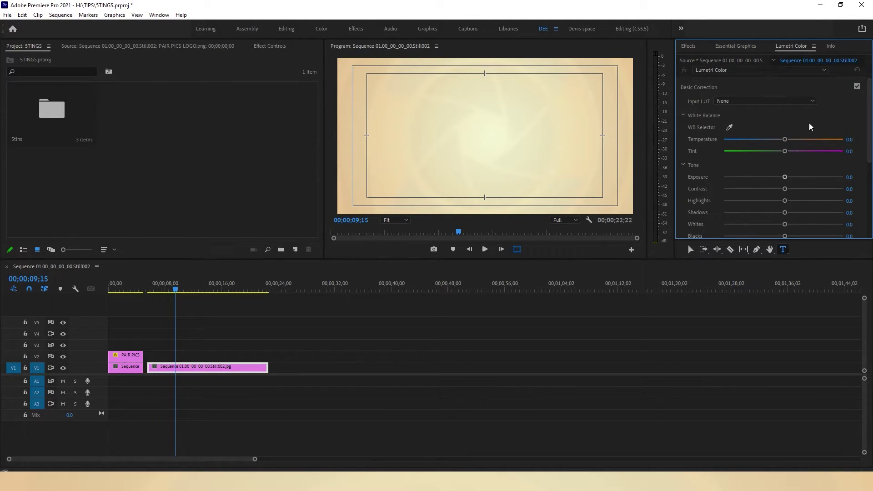
left_click(832, 46)
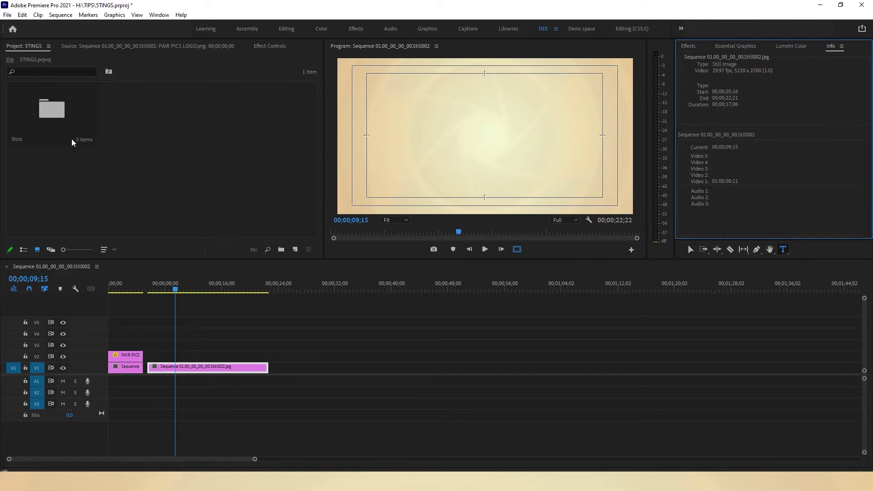
key("shift+5")
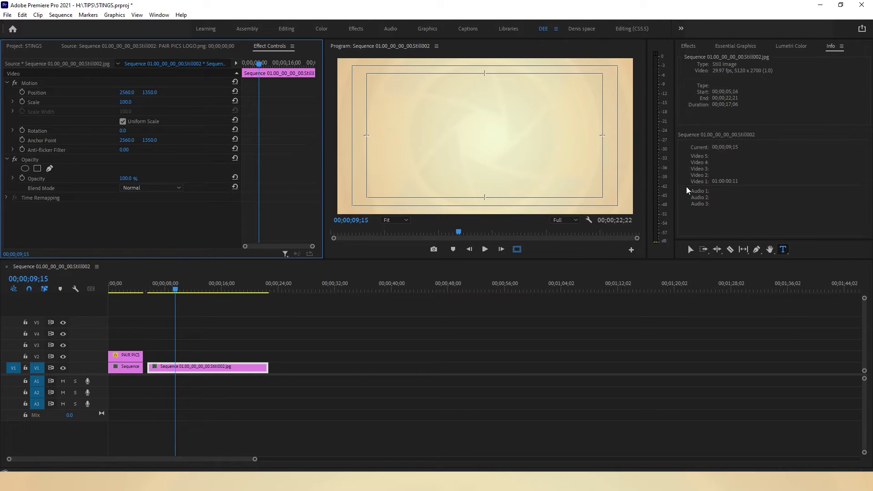
- Redock the Effects list beside the Program monitor and the Program monitor with the Project panel
key("alt+shift+1")
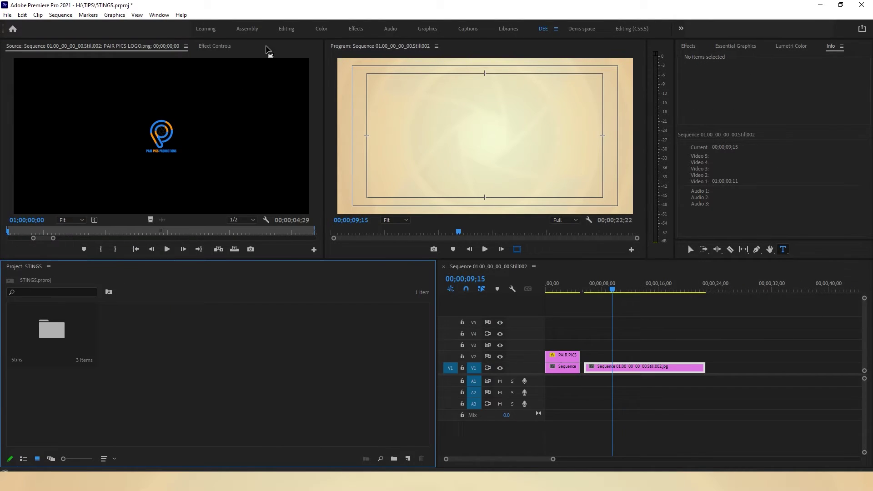
key("alt+shift+2")
left_click_drag(867, 299, 805, 293)
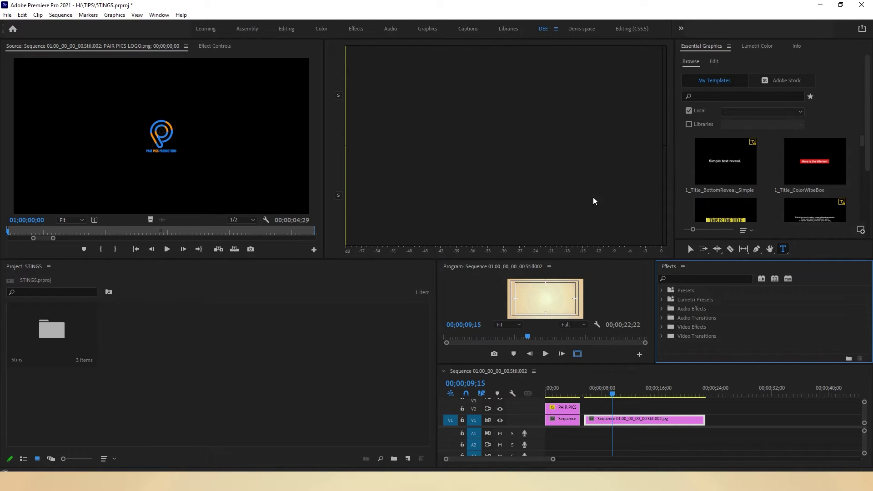
left_click_drag(492, 266, 422, 300)
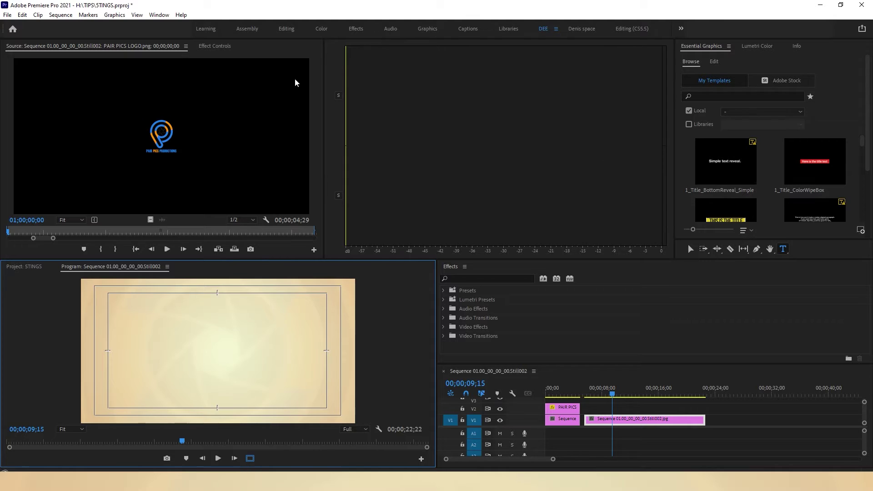
left_click(158, 15)
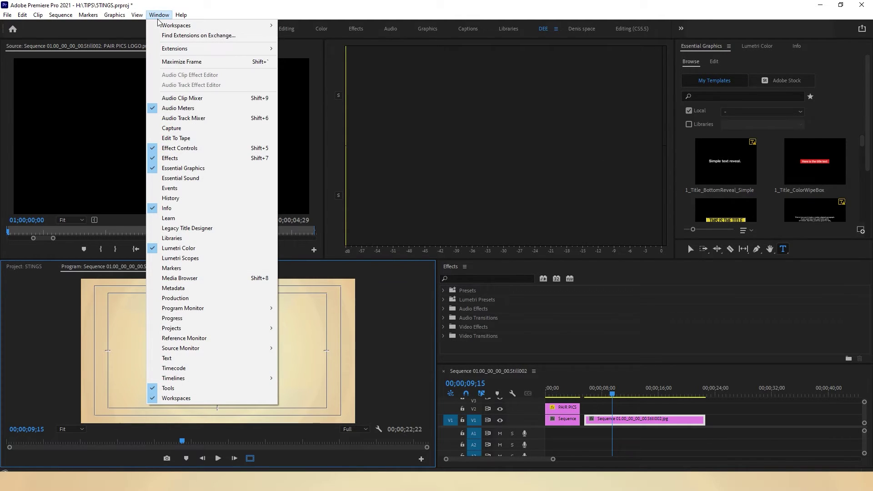
mouse_move(176, 25)
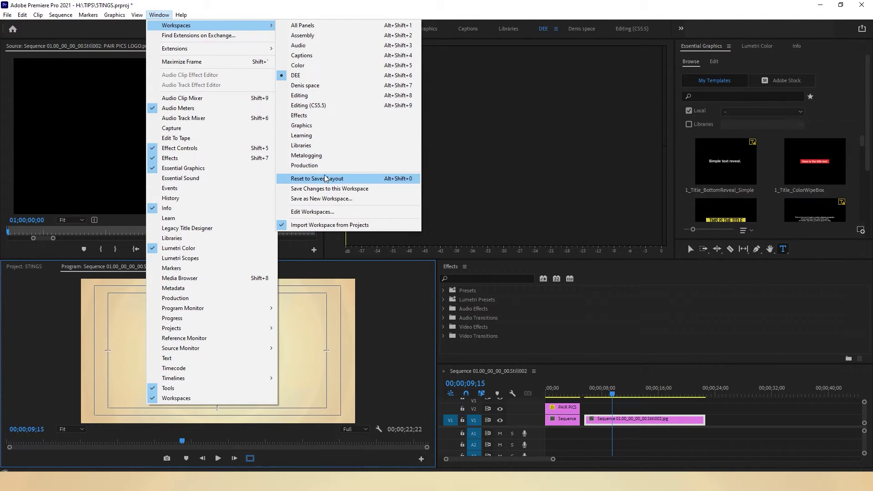
- Reset the DEE workspace to its saved layout, cancel Save as New Workspace, and close the floating Project panel
left_click(326, 179)
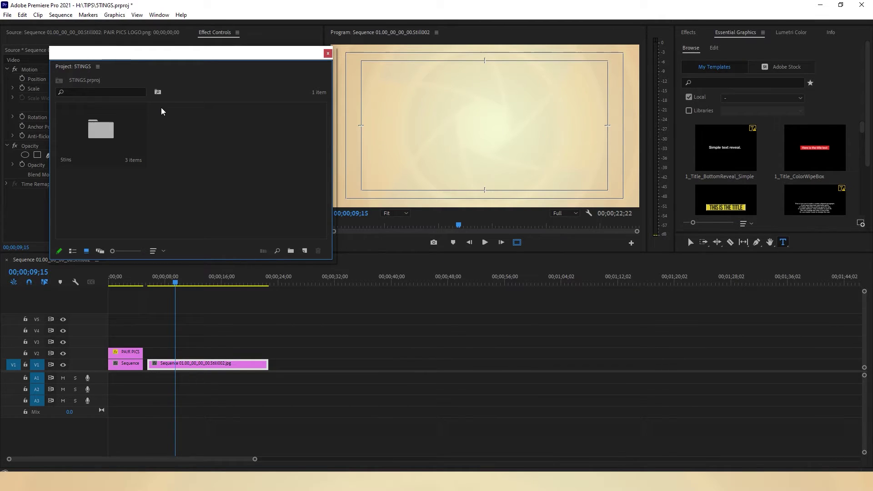
left_click(159, 14)
mouse_move(176, 26)
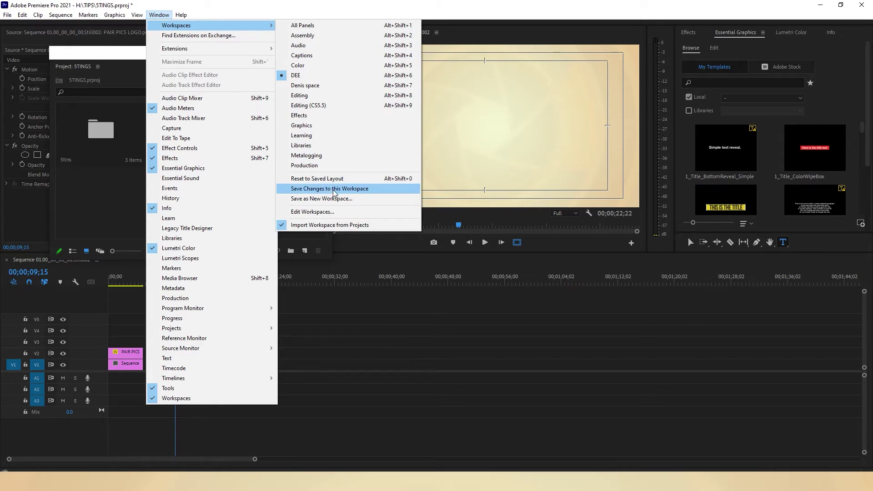
left_click(323, 199)
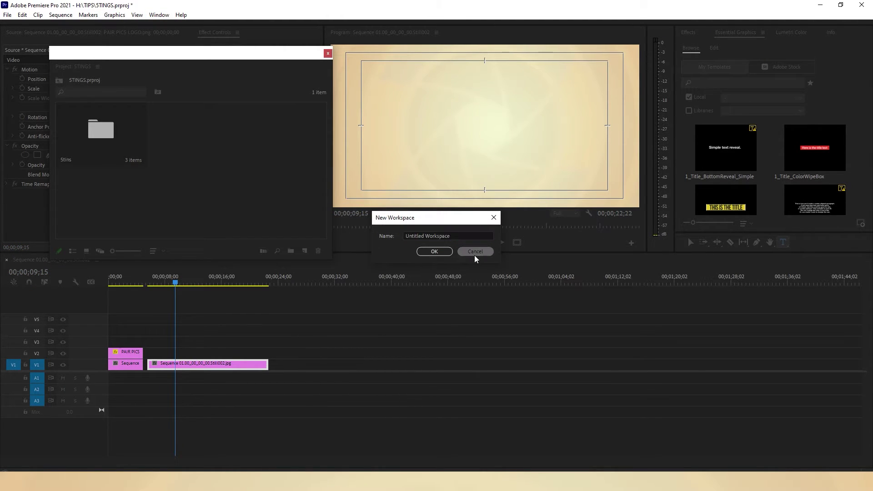
left_click(476, 252)
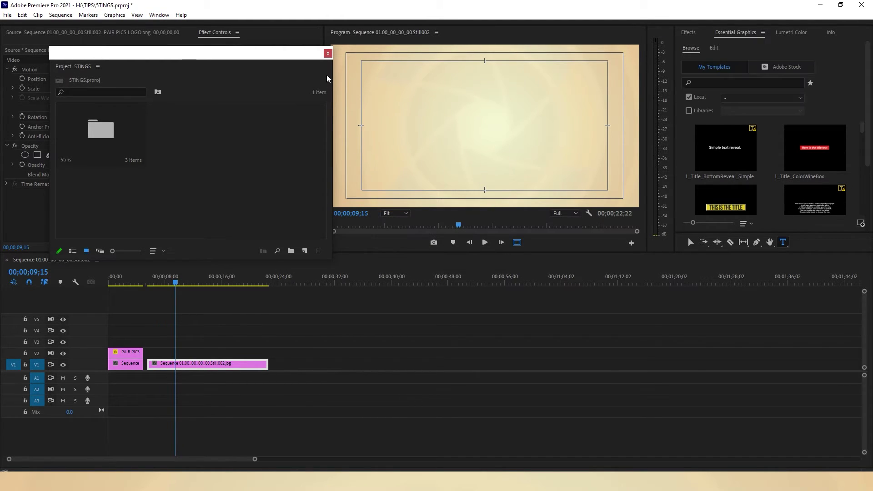
left_click(328, 54)
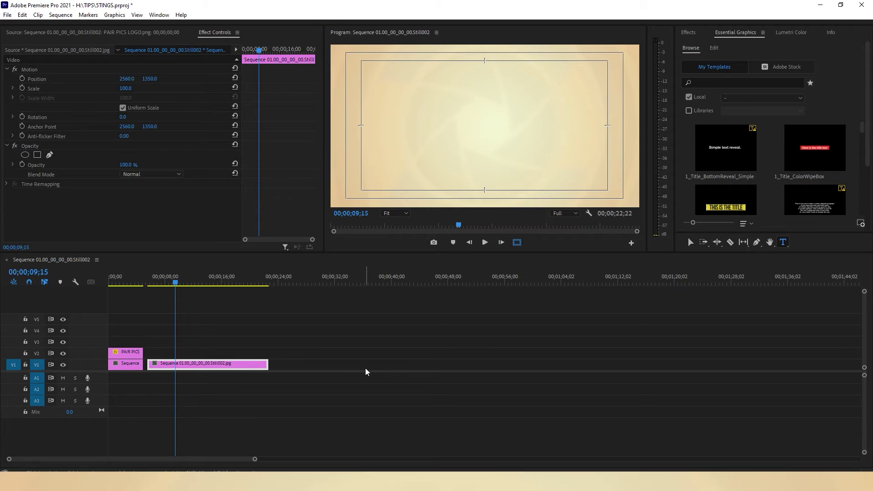
- Switch to the project folder in File Explorer and enter the Adobe Premiere Pro Auto-Save folder
key("alt+Tab")
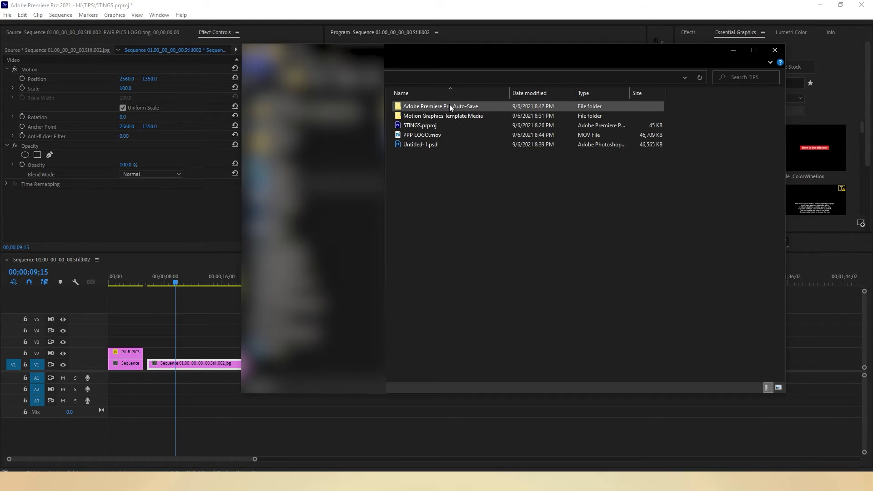
double_click(450, 104)
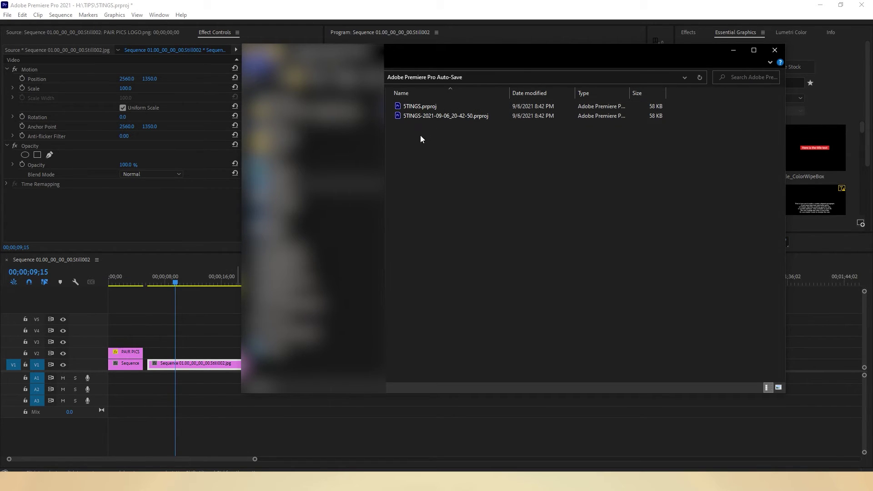